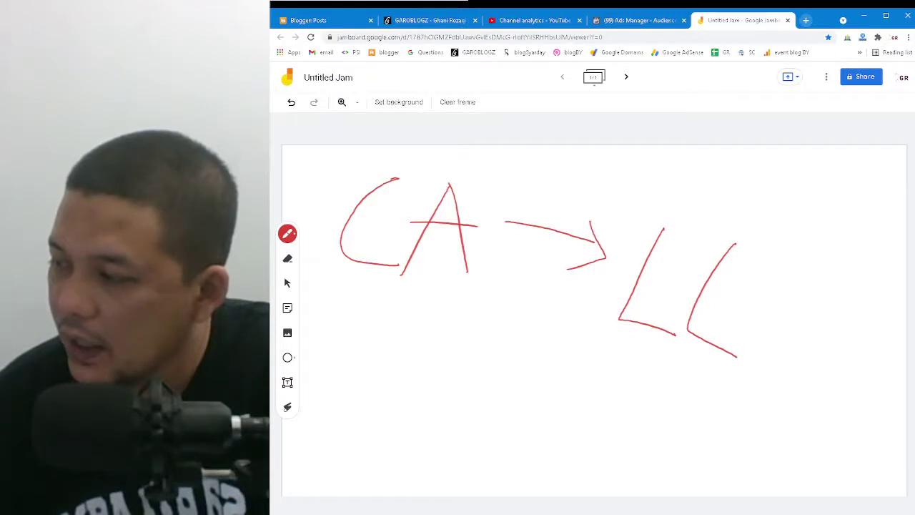
# Step: Write A to complete LLA, draw a downward arrow below the CA-to-LLA arrow, and write LOCATION under it
pyautogui.moveTo(760, 307); pyautogui.dragTo(792, 340)
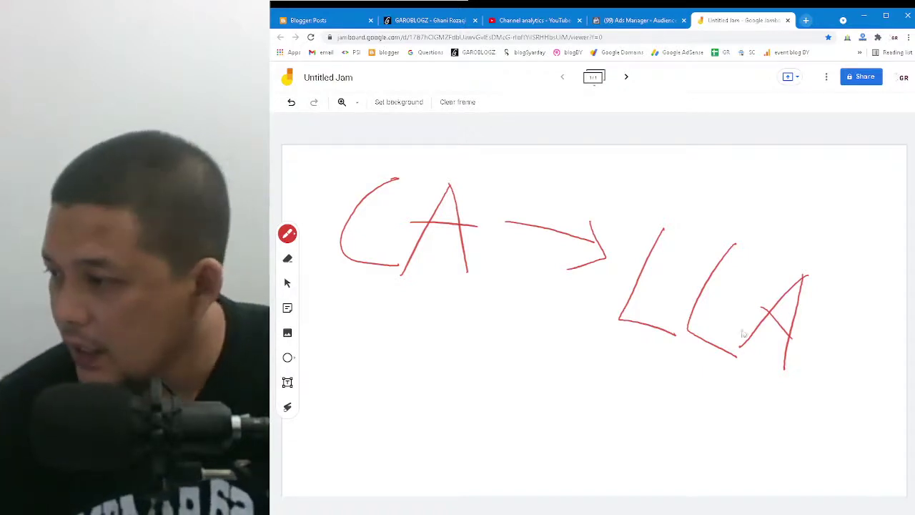
pyautogui.moveTo(531, 271)
pyautogui.mouseDown()
pyautogui.moveTo(505, 341)
pyautogui.moveTo(522, 340)
pyautogui.mouseUp()
pyautogui.moveTo(452, 350)
pyautogui.mouseDown()
pyautogui.moveTo(458, 393)
pyautogui.moveTo(489, 371)
pyautogui.moveTo(549, 405)
pyautogui.moveTo(547, 377)
pyautogui.moveTo(560, 407)
pyautogui.mouseUp()
pyautogui.moveTo(554, 365); pyautogui.dragTo(590, 369)
pyautogui.moveTo(586, 370); pyautogui.dragTo(573, 415)
pyautogui.moveTo(606, 383)
pyautogui.mouseDown()
pyautogui.moveTo(616, 411)
pyautogui.moveTo(614, 382)
pyautogui.moveTo(661, 402)
pyautogui.mouseUp()
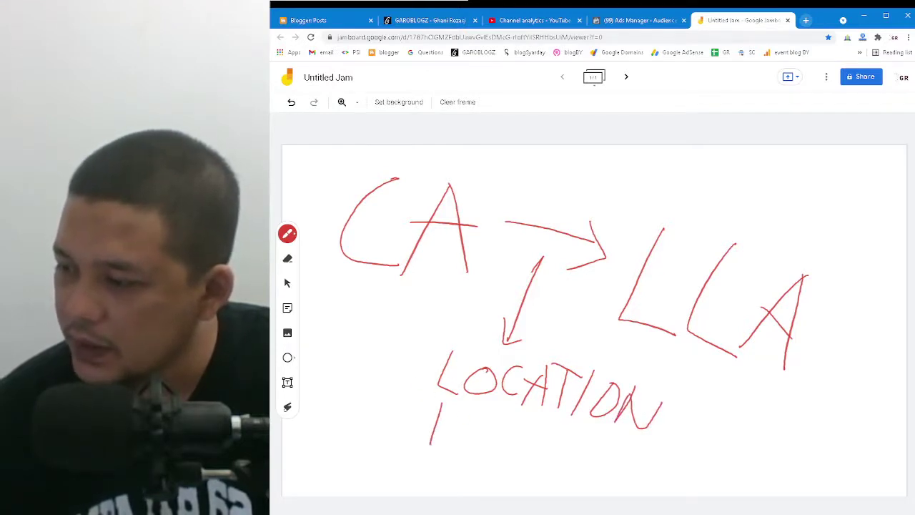
# Step: Branch an arrow from LOCATION to IND, cross out IND and write PROV beside it
pyautogui.moveTo(456, 441); pyautogui.dragTo(455, 464)
pyautogui.moveTo(505, 432)
pyautogui.mouseDown()
pyautogui.moveTo(497, 455)
pyautogui.moveTo(536, 453)
pyautogui.moveTo(555, 436)
pyautogui.moveTo(566, 469)
pyautogui.moveTo(527, 474)
pyautogui.mouseUp()
pyautogui.moveTo(490, 422); pyautogui.dragTo(536, 472)
pyautogui.moveTo(480, 450); pyautogui.dragTo(569, 448)
pyautogui.moveTo(504, 436); pyautogui.dragTo(558, 461)
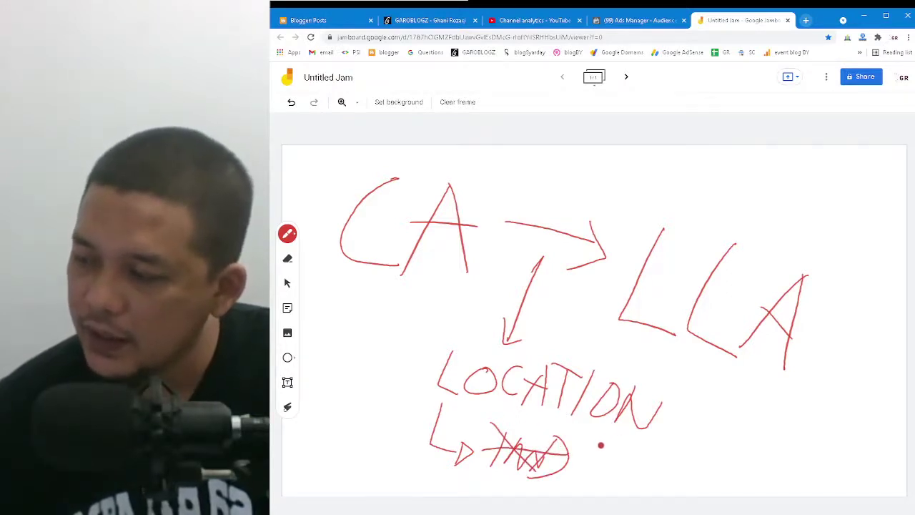
pyautogui.moveTo(604, 442)
pyautogui.mouseDown()
pyautogui.moveTo(588, 494)
pyautogui.moveTo(599, 470)
pyautogui.moveTo(647, 482)
pyautogui.moveTo(663, 463)
pyautogui.moveTo(717, 459)
pyautogui.mouseUp()
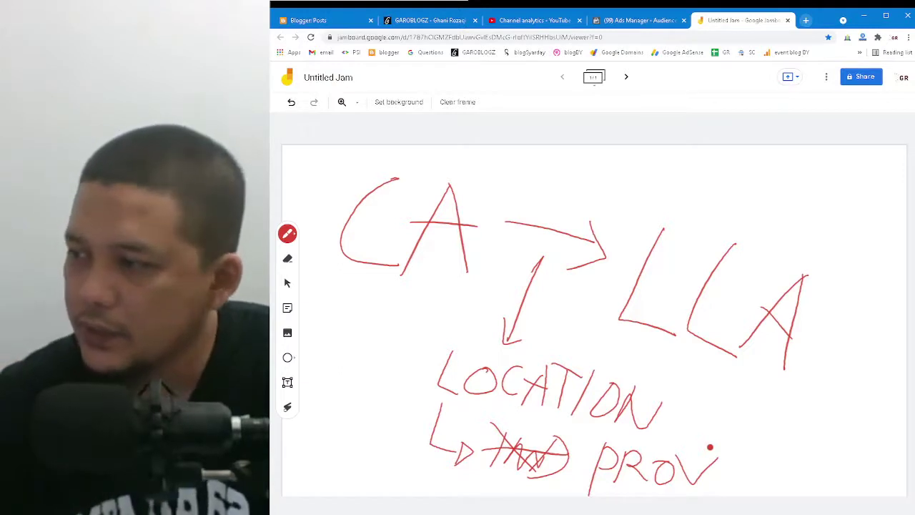
# Step: Switch to the Ads Manager audience page and choose the GR ad account
pyautogui.click(647, 22)
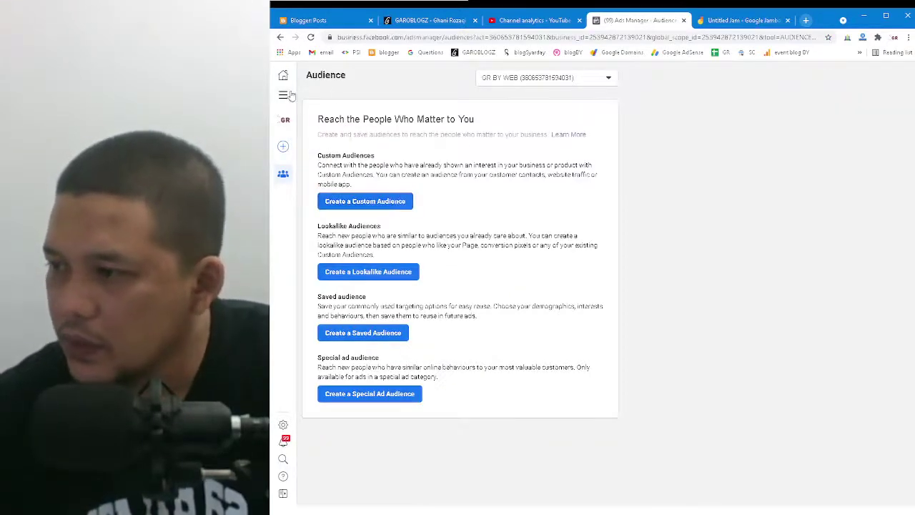
pyautogui.click(534, 79)
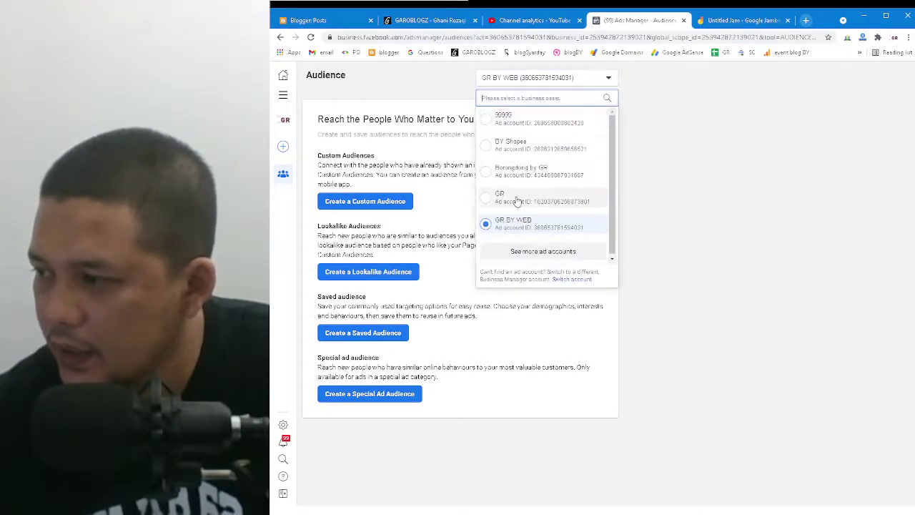
pyautogui.click(517, 201)
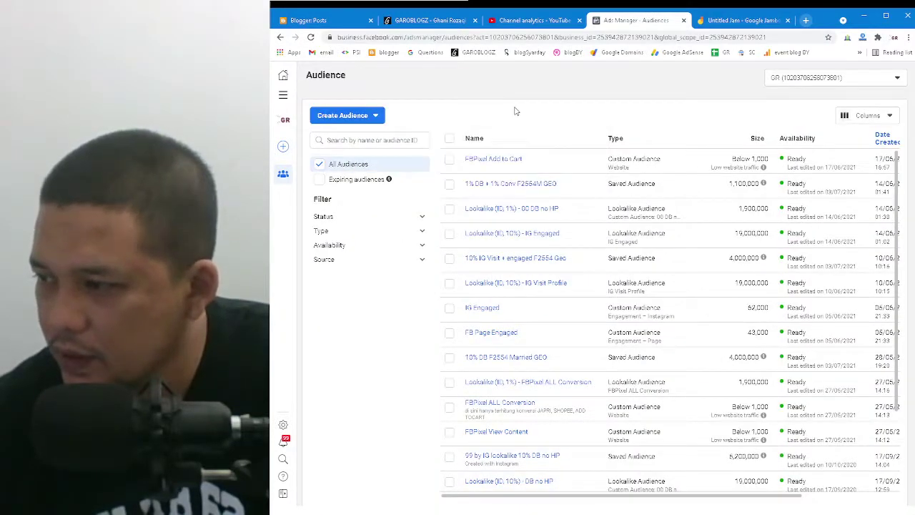
# Step: Enlarge the page and start creating a new Lookalike Audience
pyautogui.click(370, 118)
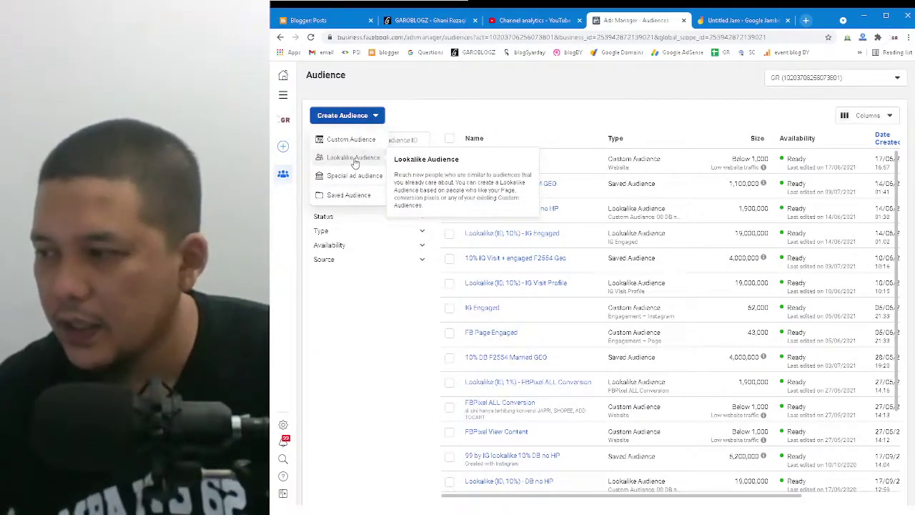
pyautogui.hotkey('ctrl', '+')
pyautogui.hotkey('ctrl', '+')
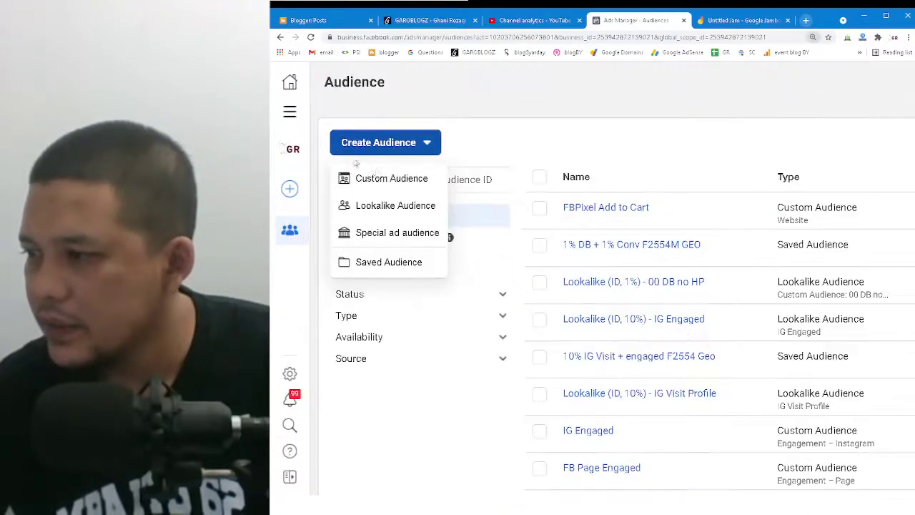
pyautogui.click(385, 208)
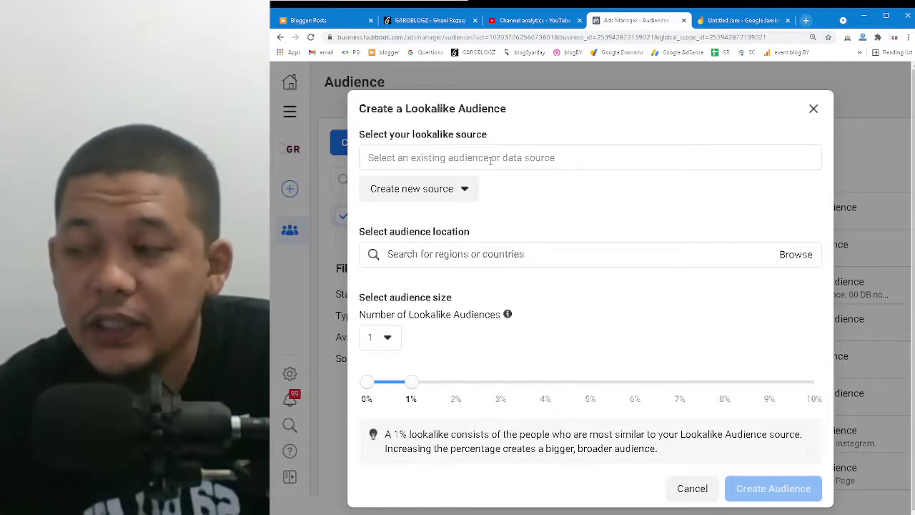
# Step: Review the value-based and other lookalike sources and select the IG Visit Profile custom audience as the source
pyautogui.click(484, 157)
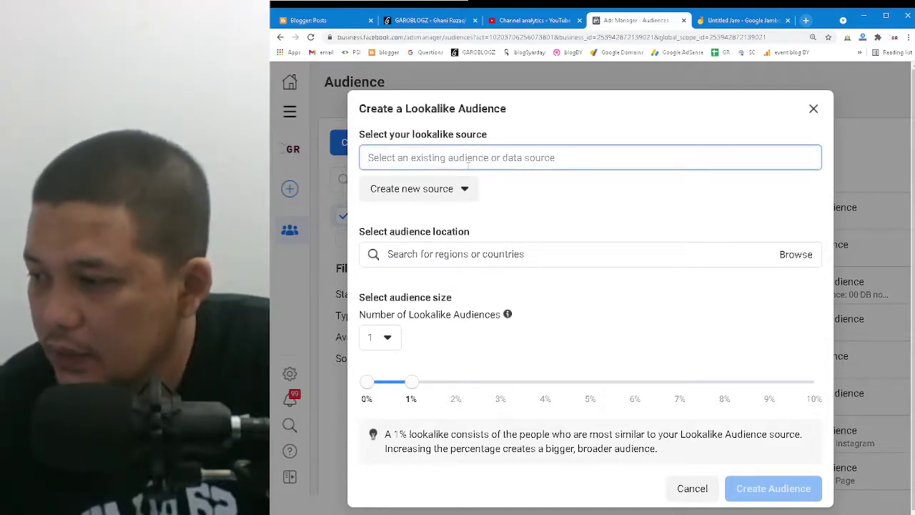
pyautogui.click(509, 192)
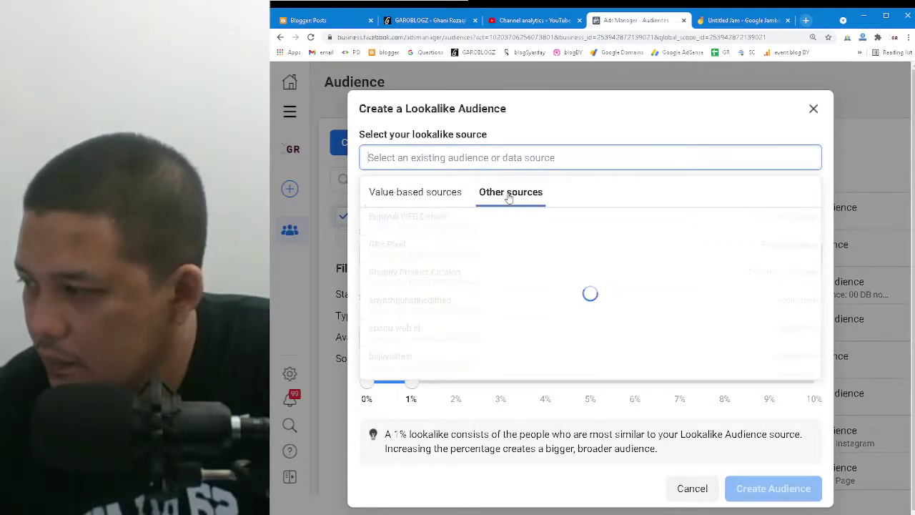
pyautogui.click(405, 192)
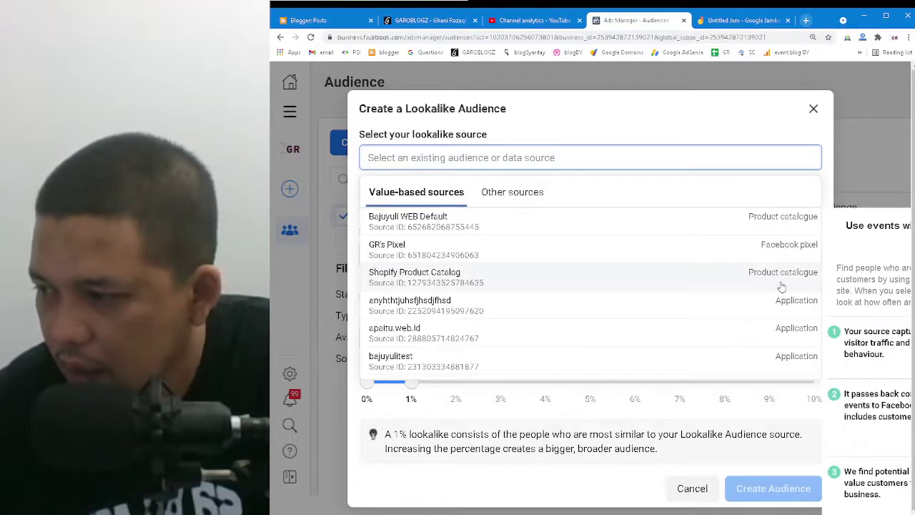
pyautogui.scroll(-1, 764, 276)
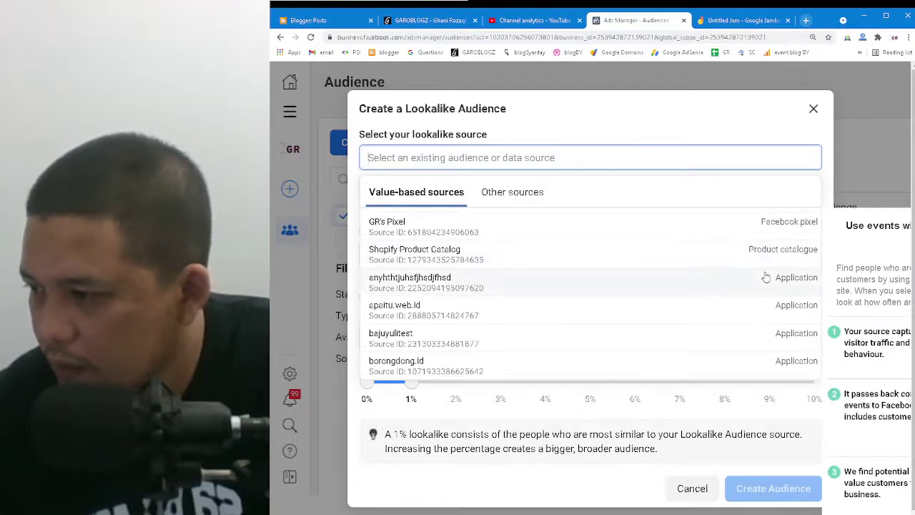
pyautogui.scroll(1, 761, 297)
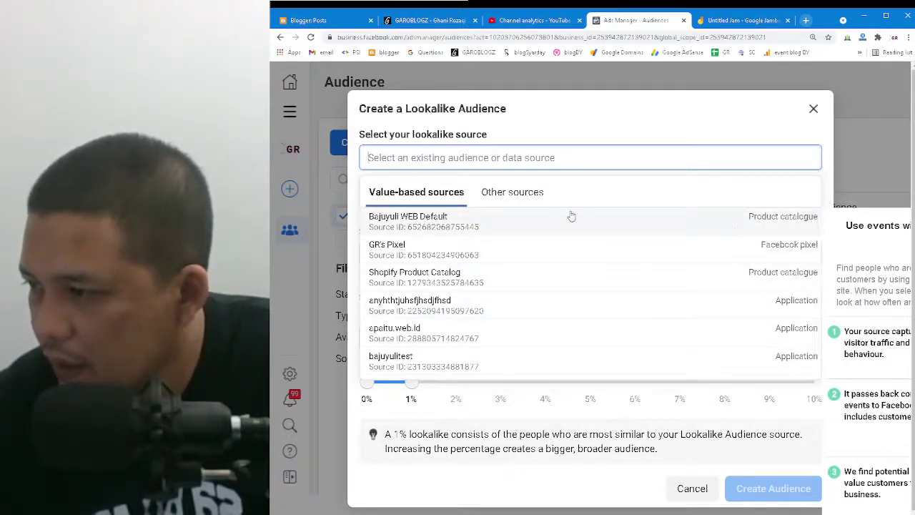
pyautogui.click(512, 191)
pyautogui.scroll(-3, 712, 275)
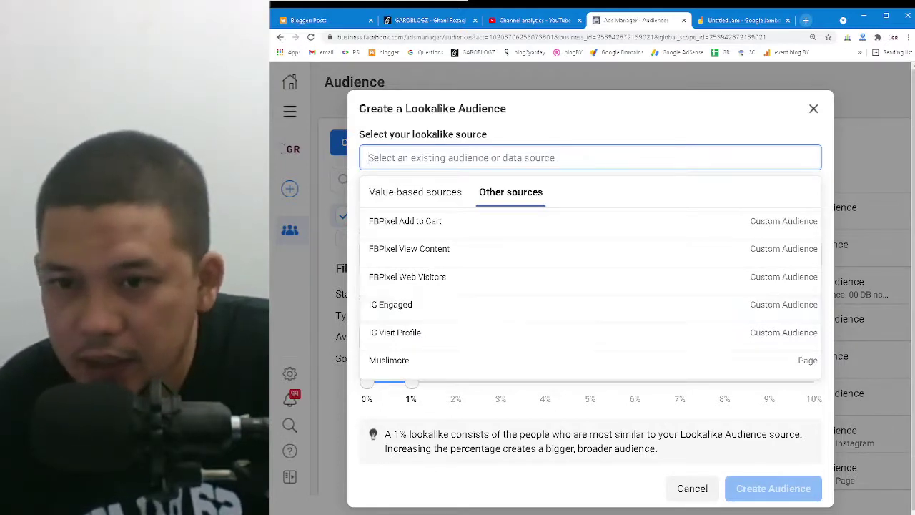
pyautogui.hotkey('alt', 'Tab')
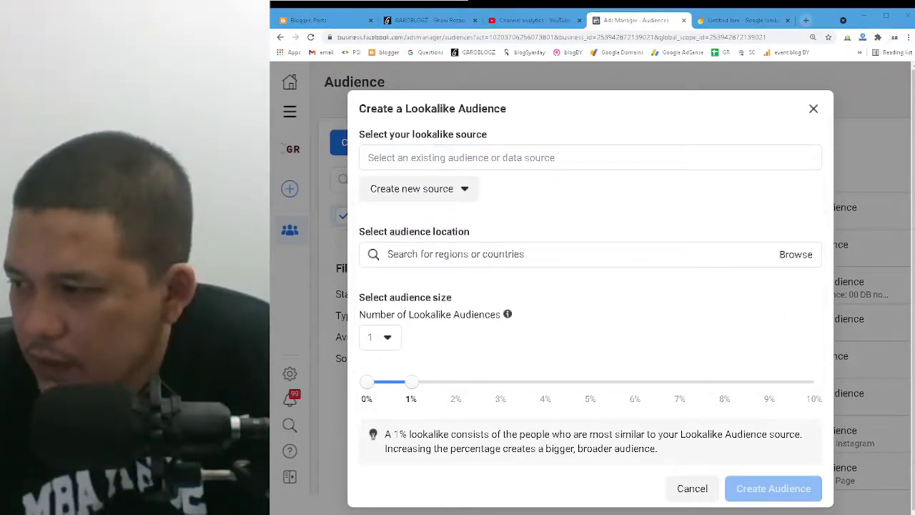
pyautogui.hotkey('alt', 'Tab')
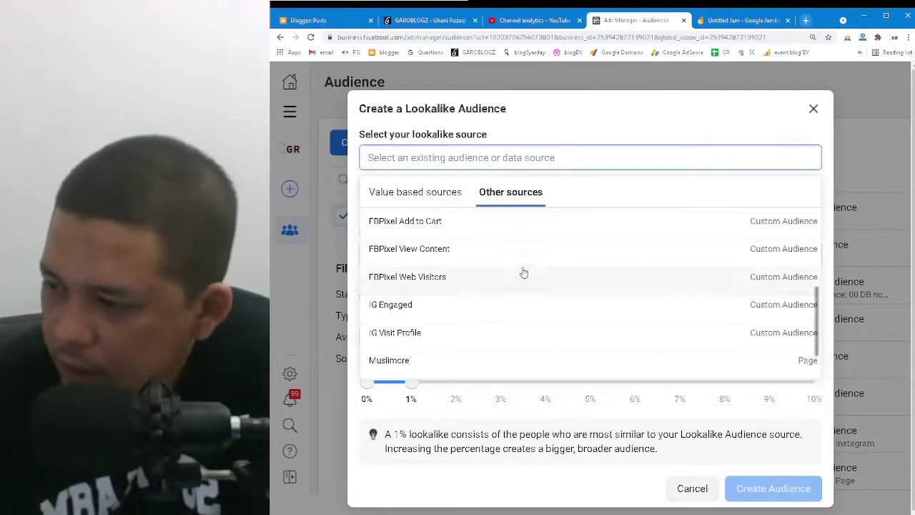
pyautogui.click(492, 335)
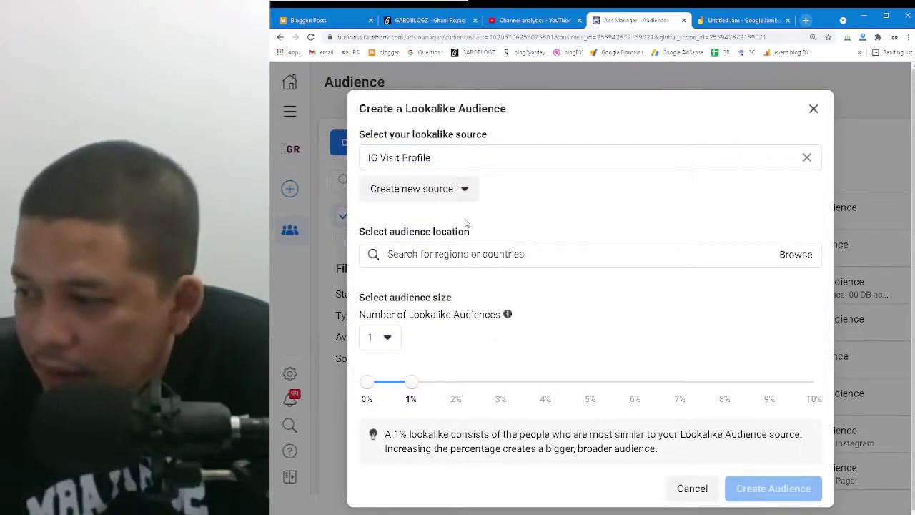
# Step: Try searching the audience locations for "indo", "jakarta" and "we", clearing each search
pyautogui.click(457, 256)
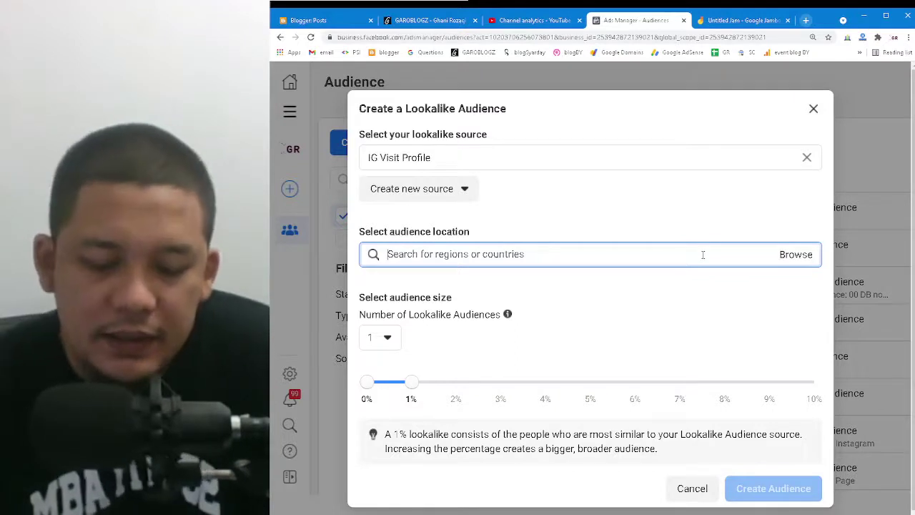
pyautogui.write('indo')
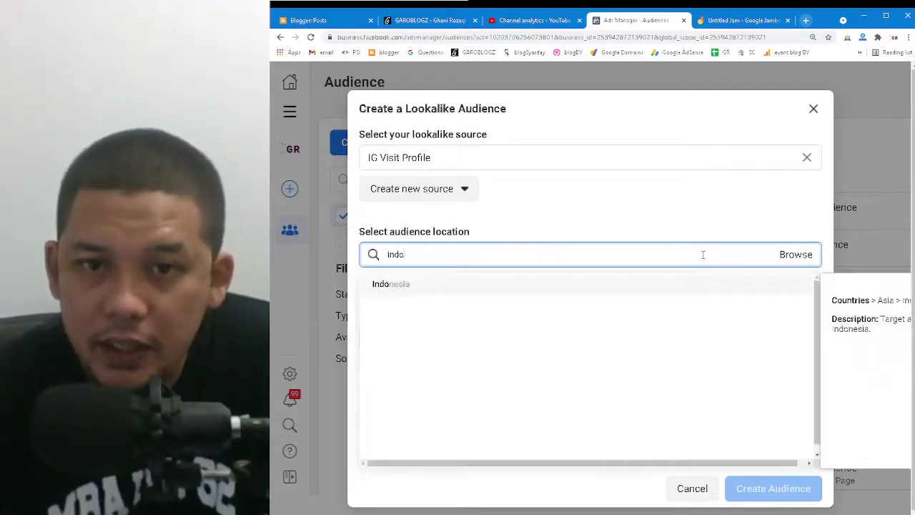
pyautogui.press('BackSpace')
pyautogui.press('BackSpace')
pyautogui.press('BackSpace')
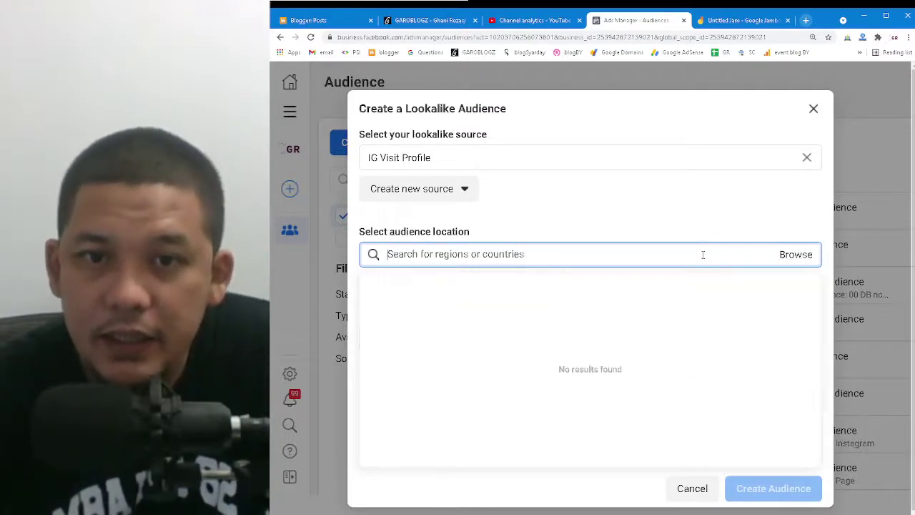
pyautogui.write('jakarta')
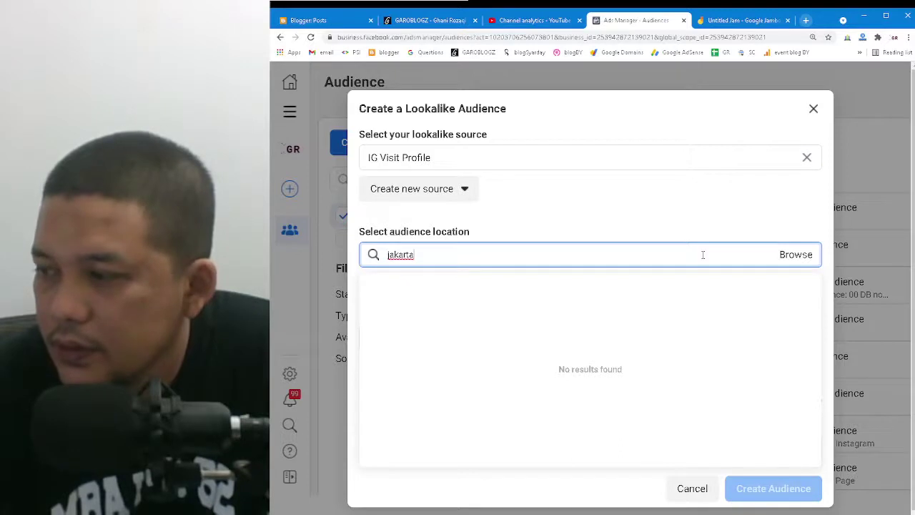
pyautogui.press('BackSpace')
pyautogui.press('BackSpace')
pyautogui.press('BackSpace')
pyautogui.press('BackSpace')
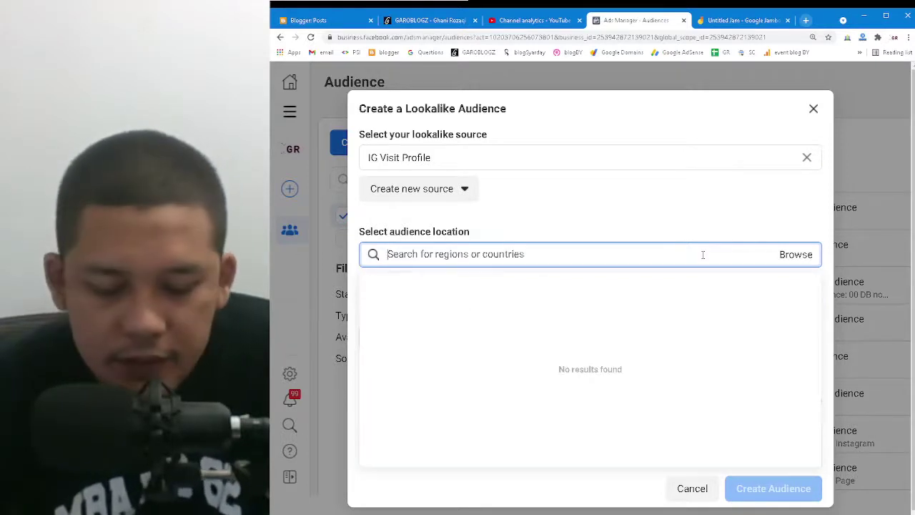
pyautogui.write('we')
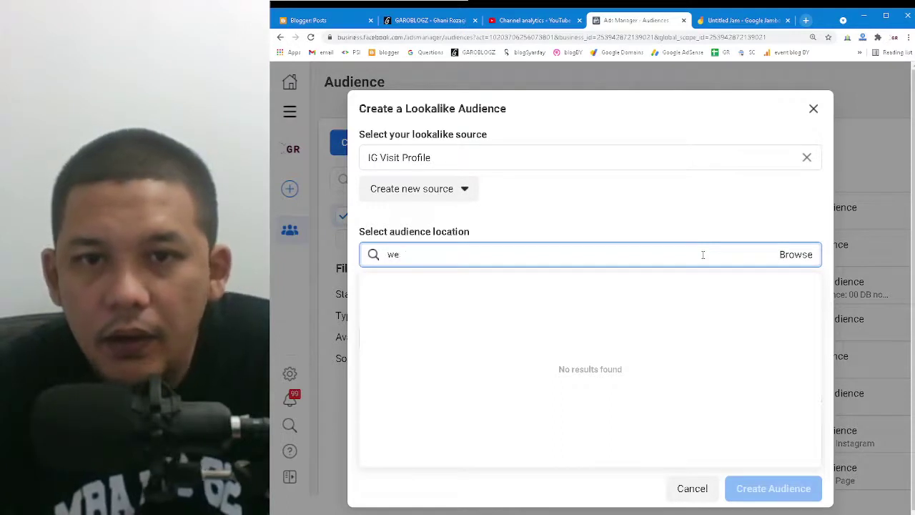
pyautogui.press('BackSpace')
pyautogui.press('BackSpace')
# Step: Set the lookalike audience location to Indonesia and widen the audience size to 10%
pyautogui.write('indo')
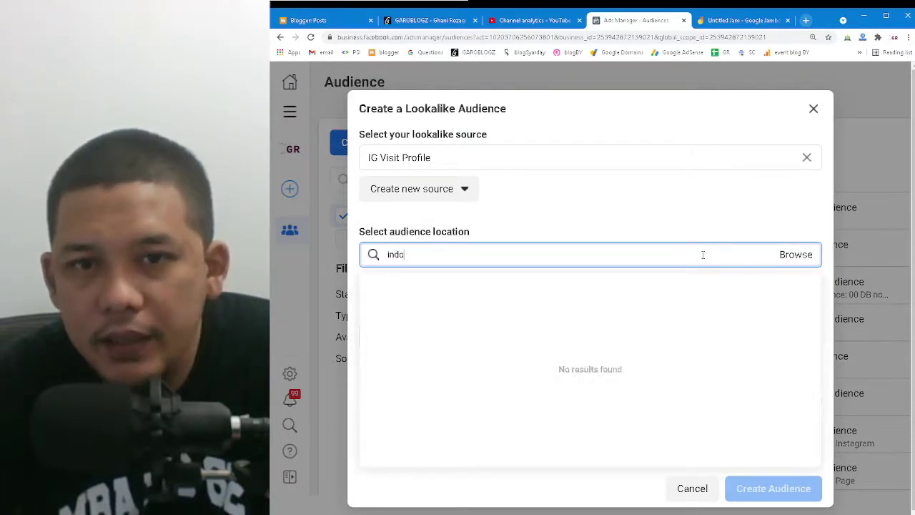
pyautogui.write('n')
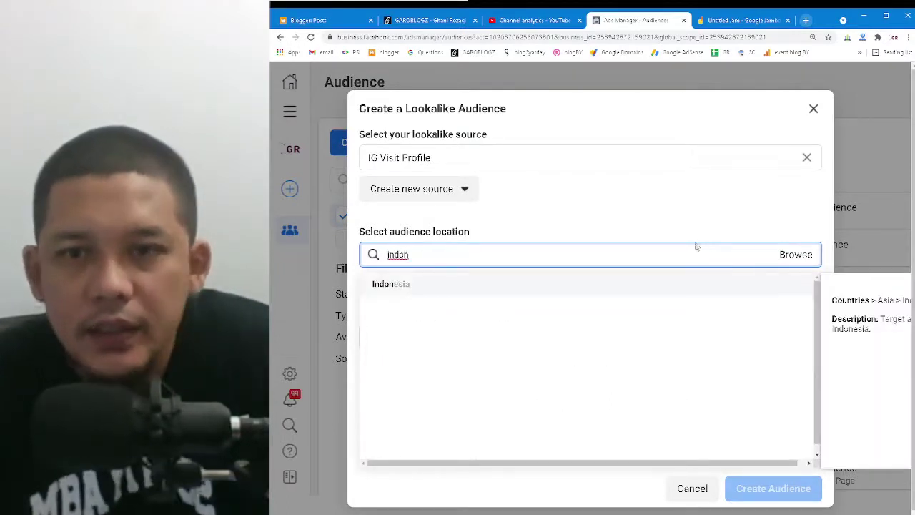
pyautogui.click(473, 290)
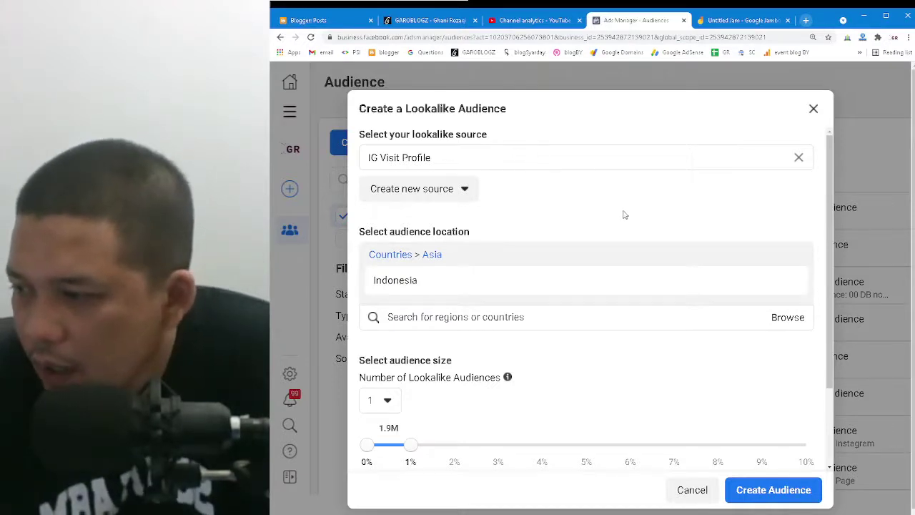
pyautogui.scroll(-2, 621, 256)
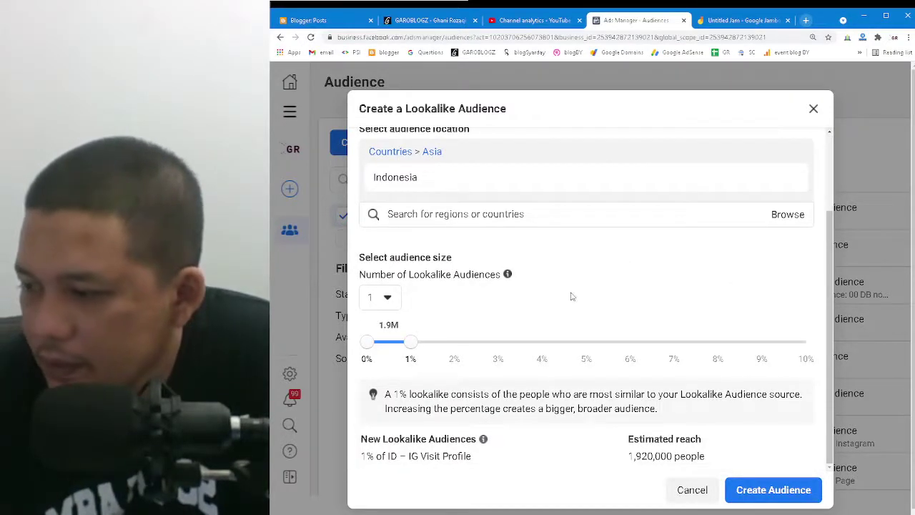
pyautogui.moveTo(410, 345); pyautogui.dragTo(818, 352)
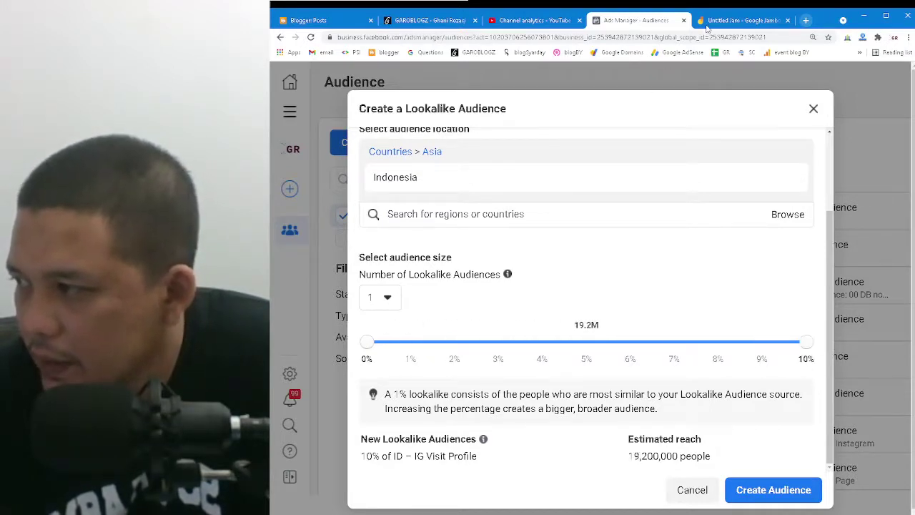
# Step: Switch to the Jamboard whiteboard, clear the frame and write CA followed by a short arrow pointing right
pyautogui.click(736, 20)
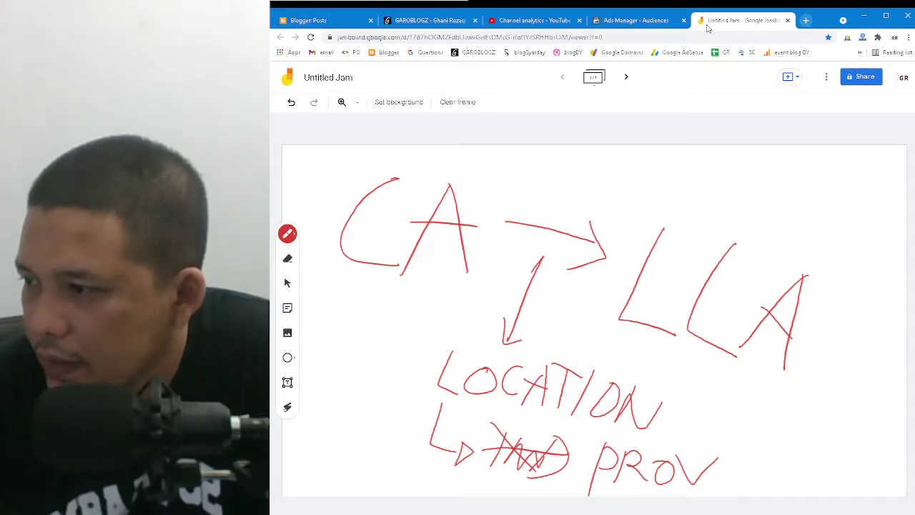
pyautogui.click(458, 103)
pyautogui.moveTo(417, 188)
pyautogui.mouseDown()
pyautogui.moveTo(383, 221)
pyautogui.moveTo(421, 269)
pyautogui.moveTo(459, 186)
pyautogui.moveTo(465, 272)
pyautogui.mouseUp()
pyautogui.moveTo(492, 232)
pyautogui.mouseDown()
pyautogui.moveTo(536, 230)
pyautogui.moveTo(520, 257)
pyautogui.mouseUp()
# Step: Draw a large slanted frame with an open base beside the arrow and label it IND along its upper edge
pyautogui.moveTo(604, 193); pyautogui.dragTo(541, 449)
pyautogui.moveTo(608, 188)
pyautogui.mouseDown()
pyautogui.moveTo(782, 231)
pyautogui.moveTo(762, 384)
pyautogui.moveTo(723, 469)
pyautogui.mouseUp()
pyautogui.moveTo(746, 175)
pyautogui.mouseDown()
pyautogui.moveTo(725, 210)
pyautogui.moveTo(759, 218)
pyautogui.moveTo(777, 207)
pyautogui.mouseUp()
pyautogui.moveTo(809, 227); pyautogui.dragTo(784, 233)
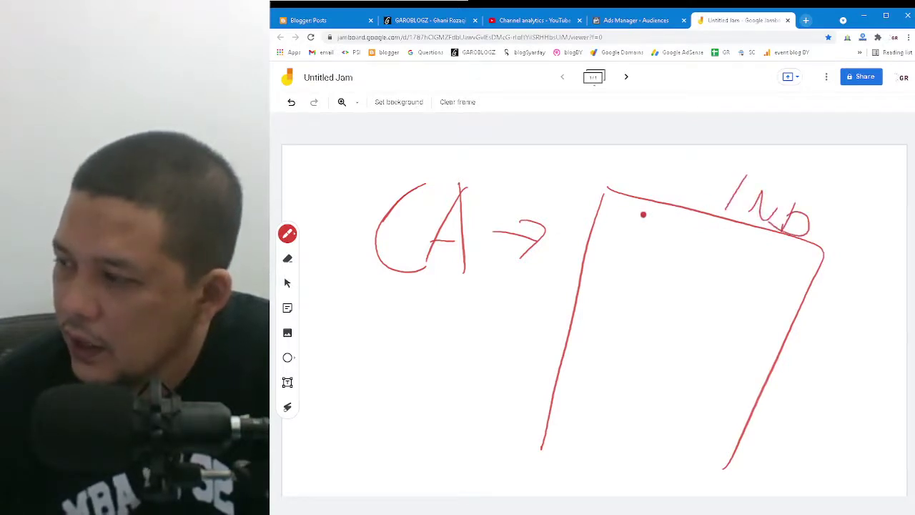
# Step: Write 1, 2 and 100 jt down the inside of the IND frame and draw a curved arrow from 100 jt back to CA
pyautogui.moveTo(604, 277); pyautogui.dragTo(606, 311)
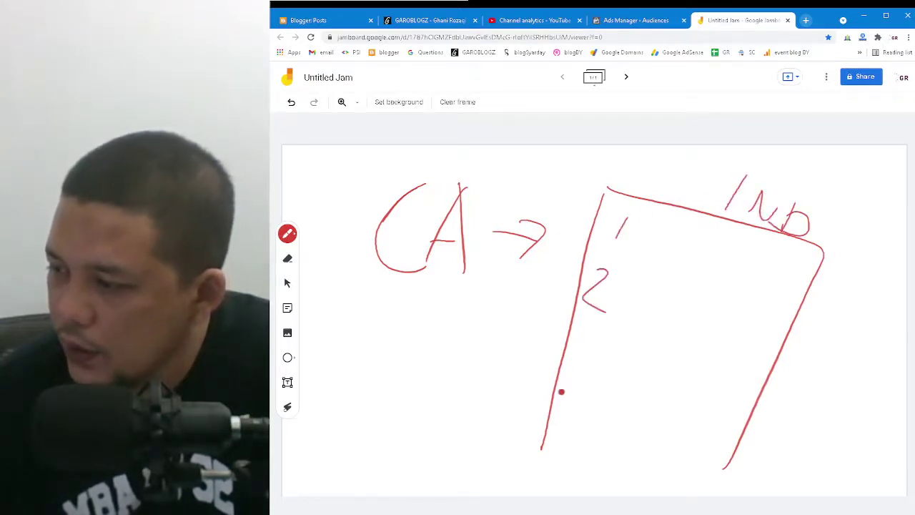
pyautogui.moveTo(566, 402)
pyautogui.mouseDown()
pyautogui.moveTo(546, 435)
pyautogui.moveTo(576, 411)
pyautogui.moveTo(607, 411)
pyautogui.moveTo(624, 455)
pyautogui.mouseUp()
pyautogui.moveTo(654, 418); pyautogui.dragTo(650, 446)
pyautogui.moveTo(646, 430); pyautogui.dragTo(668, 426)
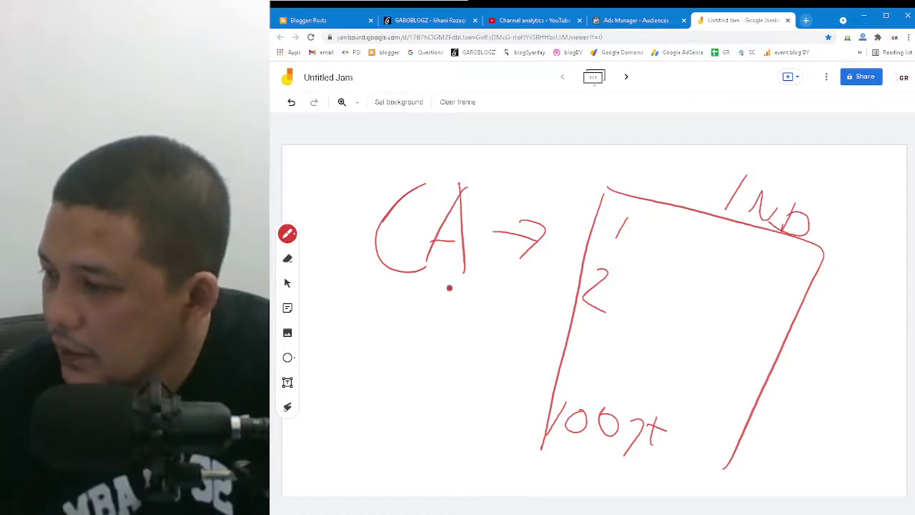
pyautogui.moveTo(517, 429)
pyautogui.mouseDown()
pyautogui.moveTo(494, 436)
pyautogui.moveTo(428, 291)
pyautogui.moveTo(400, 327)
pyautogui.moveTo(428, 287)
pyautogui.moveTo(459, 344)
pyautogui.mouseUp()
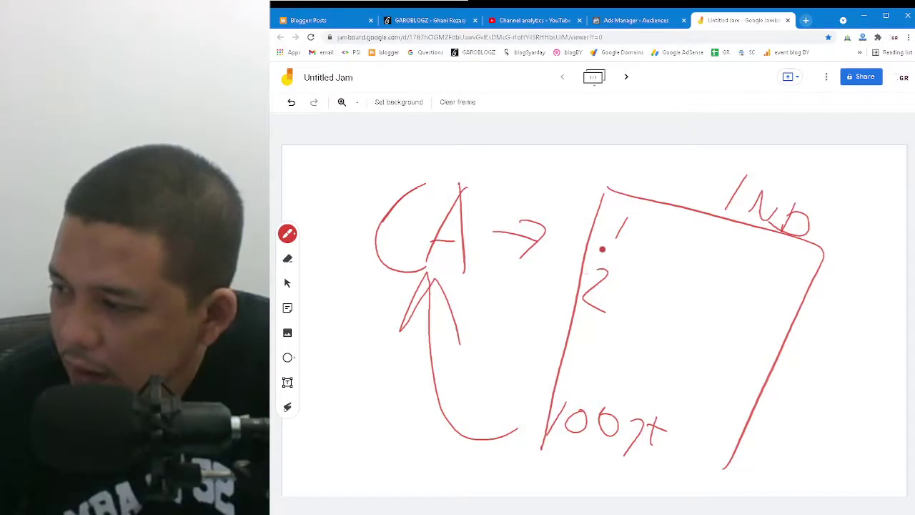
# Step: Draw a slanted dividing line across the IND frame below the 2 and label it 1% beside the frame
pyautogui.moveTo(576, 321); pyautogui.dragTo(806, 442)
pyautogui.moveTo(825, 324); pyautogui.dragTo(790, 373)
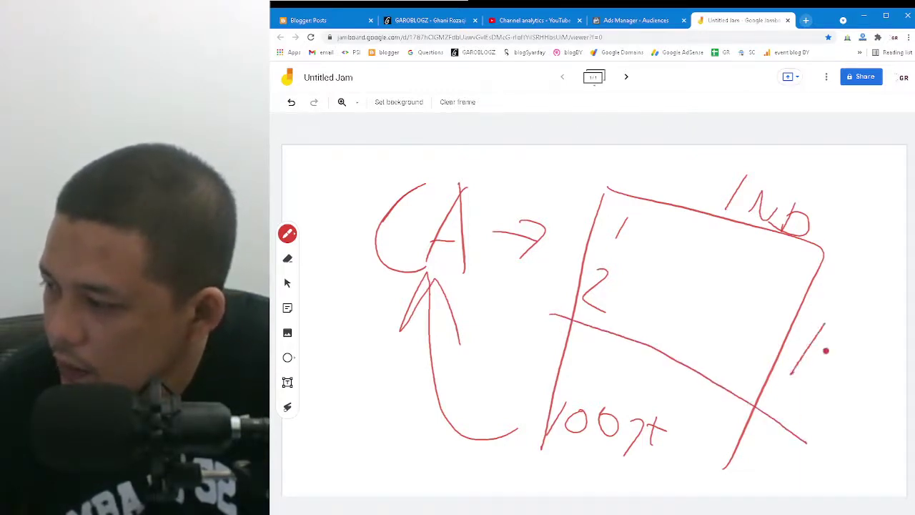
pyautogui.moveTo(840, 351); pyautogui.dragTo(800, 389)
pyautogui.moveTo(826, 340); pyautogui.dragTo(827, 342)
pyautogui.moveTo(819, 398); pyautogui.dragTo(820, 399)
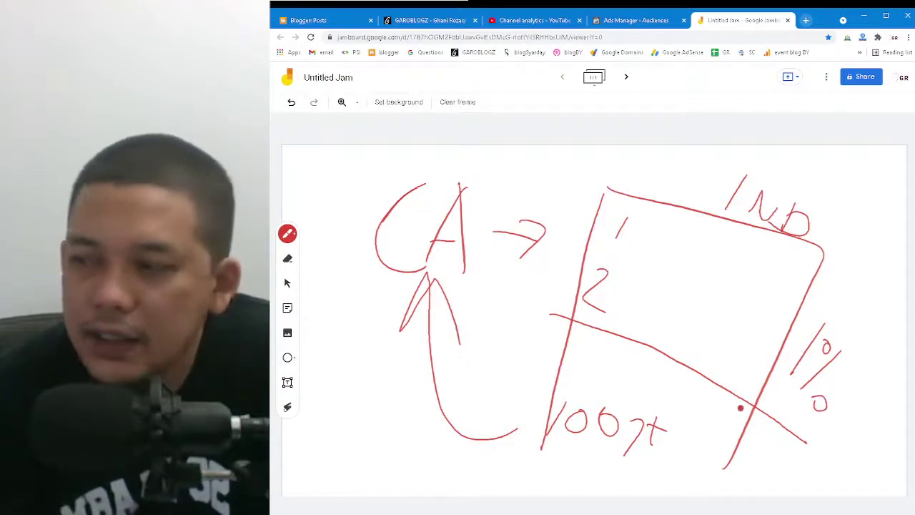
# Step: Switch to Ads Manager, narrow the lookalike audience size to 1%, and widen it back to 10%
pyautogui.click(665, 21)
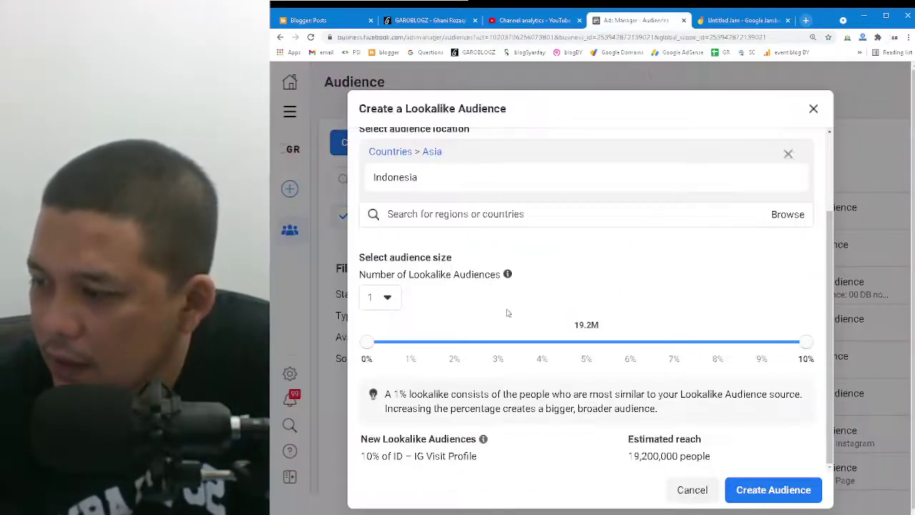
pyautogui.moveTo(806, 342); pyautogui.dragTo(413, 348)
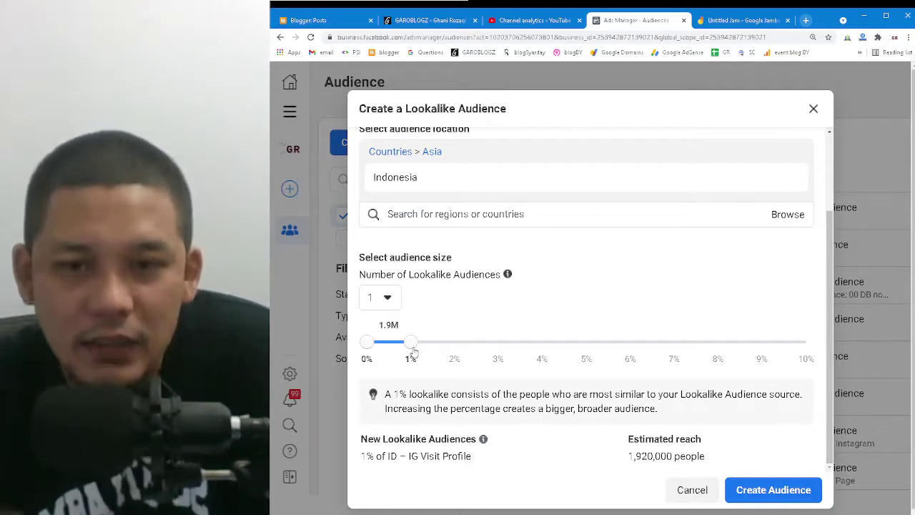
pyautogui.moveTo(413, 350); pyautogui.dragTo(821, 375)
pyautogui.moveTo(415, 343); pyautogui.dragTo(808, 347)
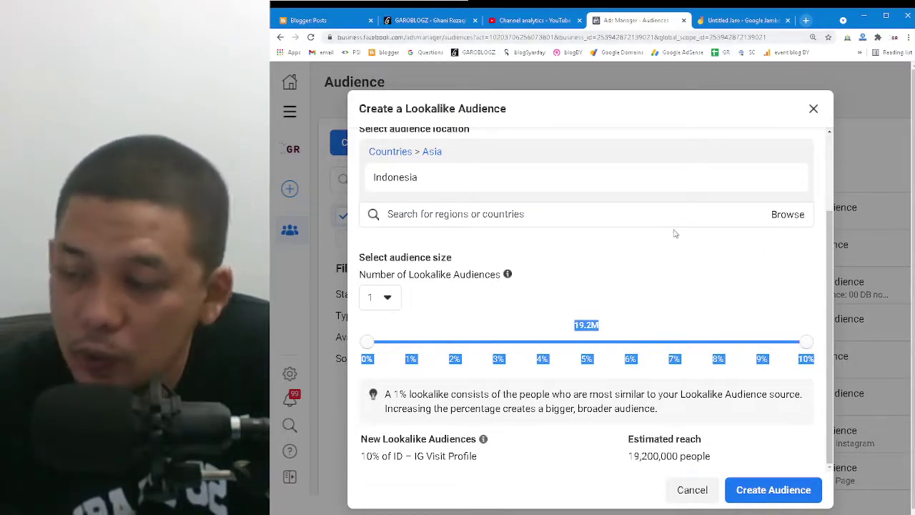
pyautogui.click(661, 271)
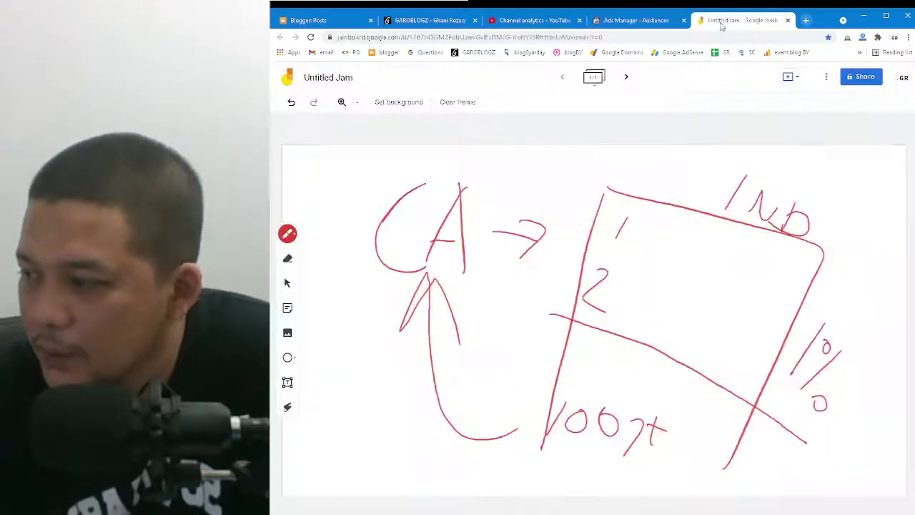
# Step: Switch to the Jamboard whiteboard, draw a second slanted line through 100 jt and label it 10%
pyautogui.click(722, 26)
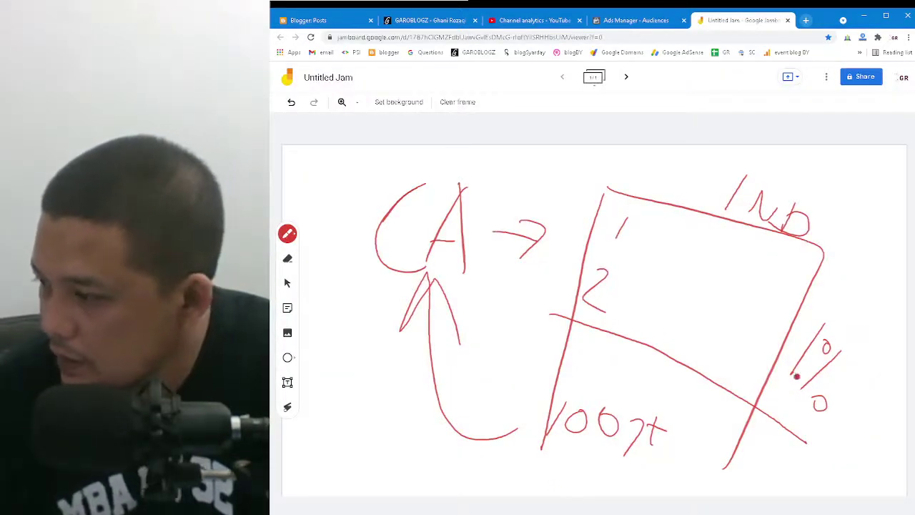
pyautogui.moveTo(538, 381)
pyautogui.mouseDown()
pyautogui.moveTo(641, 431)
pyautogui.moveTo(736, 494)
pyautogui.mouseUp()
pyautogui.moveTo(787, 458)
pyautogui.mouseDown()
pyautogui.moveTo(753, 490)
pyautogui.moveTo(846, 477)
pyautogui.mouseUp()
pyautogui.moveTo(829, 458); pyautogui.dragTo(827, 485)
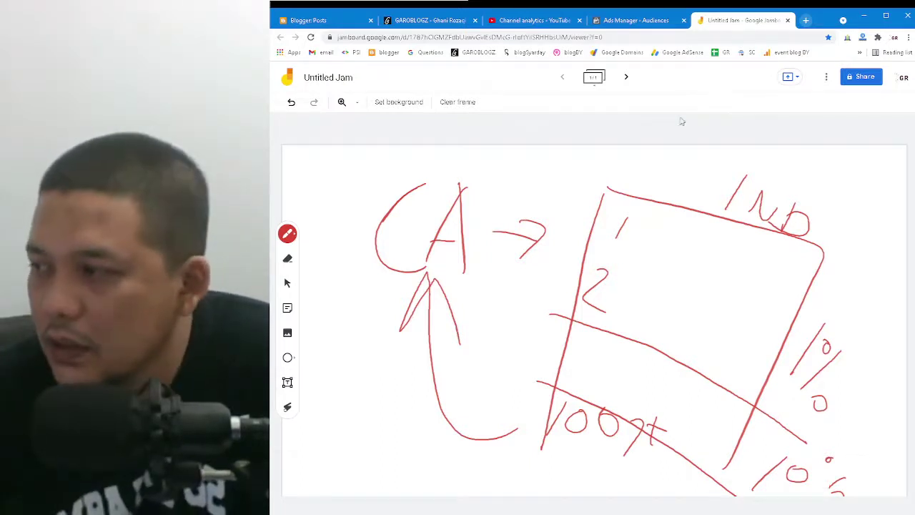
# Step: Switch to Ads Manager, set the lookalike audience size to 1% and highlight its estimated reach
pyautogui.click(633, 23)
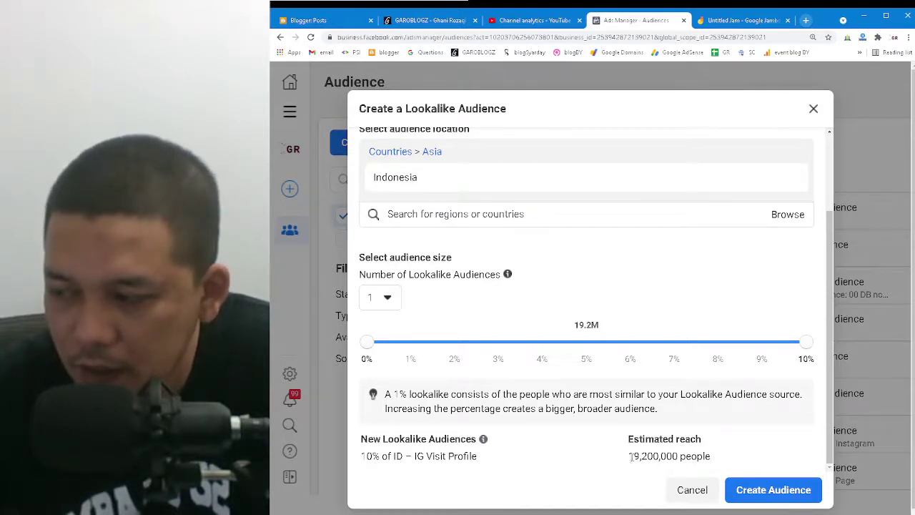
pyautogui.moveTo(630, 458); pyautogui.dragTo(735, 457)
pyautogui.moveTo(814, 346); pyautogui.dragTo(425, 365)
pyautogui.click(746, 457)
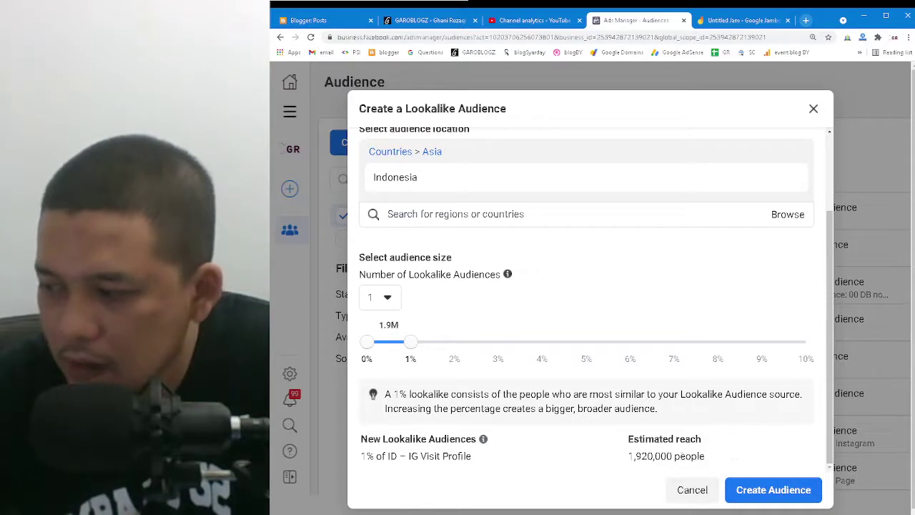
pyautogui.moveTo(611, 459); pyautogui.dragTo(771, 459)
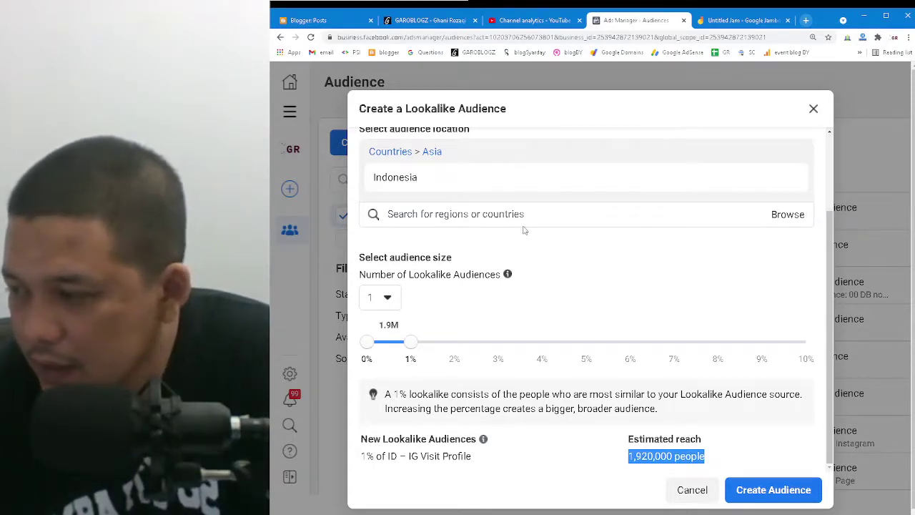
# Step: Switch to the Jamboard whiteboard, clear the frame and write LLA with an arrow leading to Besar
pyautogui.click(729, 21)
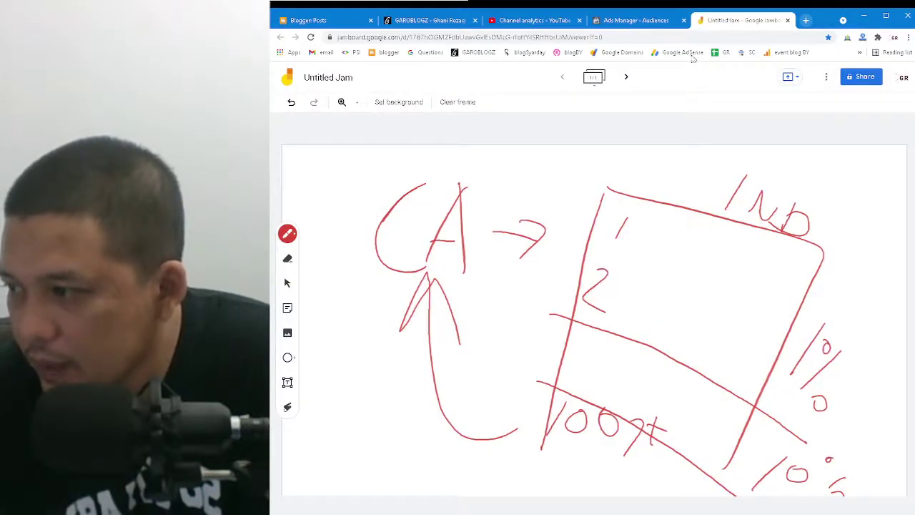
pyautogui.click(460, 102)
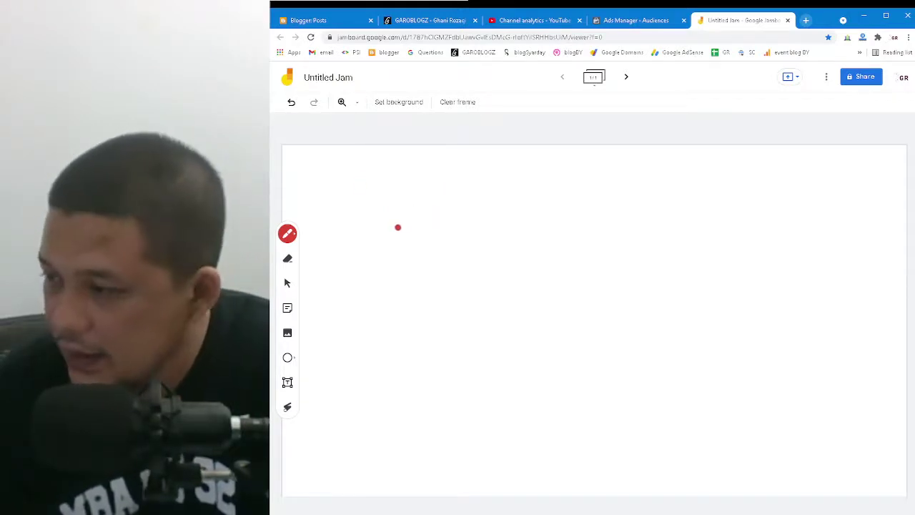
pyautogui.moveTo(384, 199); pyautogui.dragTo(415, 270)
pyautogui.moveTo(436, 208)
pyautogui.mouseDown()
pyautogui.moveTo(450, 277)
pyautogui.moveTo(497, 252)
pyautogui.moveTo(497, 291)
pyautogui.mouseUp()
pyautogui.moveTo(450, 252); pyautogui.dragTo(608, 262)
pyautogui.moveTo(580, 240); pyautogui.dragTo(565, 292)
pyautogui.moveTo(648, 223)
pyautogui.mouseDown()
pyautogui.moveTo(636, 289)
pyautogui.moveTo(694, 283)
pyautogui.moveTo(695, 295)
pyautogui.moveTo(735, 287)
pyautogui.moveTo(737, 299)
pyautogui.mouseUp()
pyautogui.moveTo(752, 286); pyautogui.dragTo(791, 287)
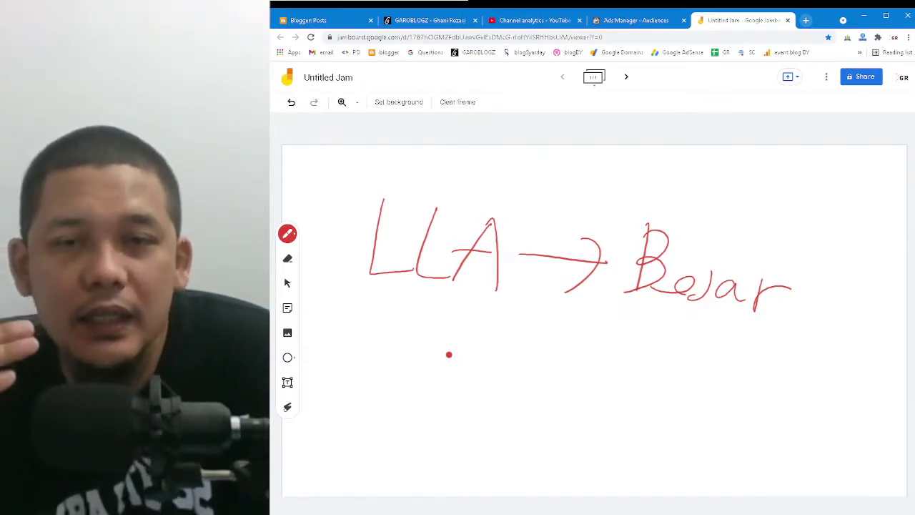
# Step: Draw a bent arrow below LLA leading to the handwritten words Biaya rendah
pyautogui.moveTo(472, 308)
pyautogui.mouseDown()
pyautogui.moveTo(494, 373)
pyautogui.moveTo(511, 368)
pyautogui.moveTo(526, 390)
pyautogui.mouseUp()
pyautogui.moveTo(533, 341)
pyautogui.mouseDown()
pyautogui.moveTo(530, 393)
pyautogui.moveTo(558, 408)
pyautogui.mouseUp()
pyautogui.moveTo(570, 369); pyautogui.dragTo(576, 378)
pyautogui.moveTo(601, 384)
pyautogui.mouseDown()
pyautogui.moveTo(580, 398)
pyautogui.moveTo(626, 405)
pyautogui.moveTo(595, 433)
pyautogui.moveTo(669, 408)
pyautogui.mouseUp()
pyautogui.moveTo(708, 373)
pyautogui.mouseDown()
pyautogui.moveTo(703, 386)
pyautogui.moveTo(718, 376)
pyautogui.moveTo(768, 401)
pyautogui.moveTo(814, 397)
pyautogui.mouseUp()
pyautogui.moveTo(839, 342); pyautogui.dragTo(819, 395)
pyautogui.moveTo(823, 379); pyautogui.dragTo(854, 402)
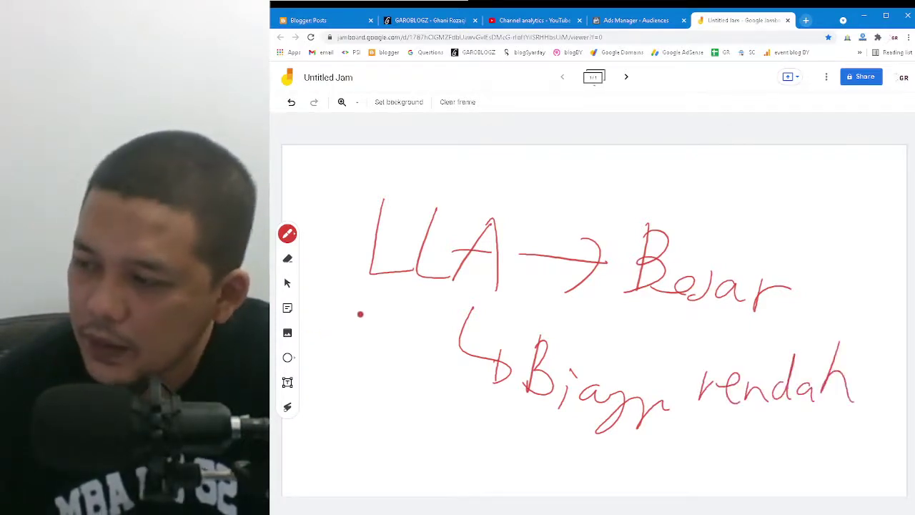
# Step: Draw an arrow running down and left from LLA and write COLD MARKET beneath it
pyautogui.moveTo(447, 320); pyautogui.dragTo(398, 397)
pyautogui.moveTo(406, 363)
pyautogui.mouseDown()
pyautogui.moveTo(385, 422)
pyautogui.moveTo(426, 413)
pyautogui.mouseUp()
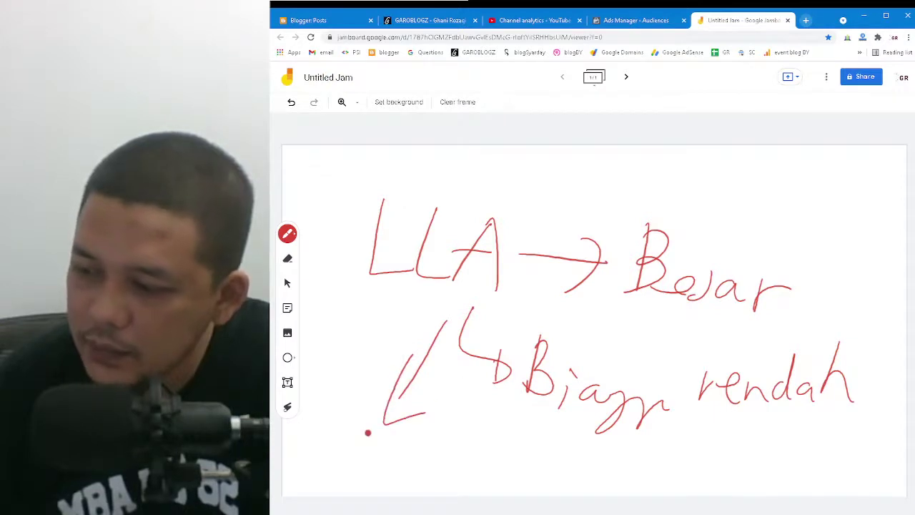
pyautogui.moveTo(353, 438)
pyautogui.mouseDown()
pyautogui.moveTo(331, 449)
pyautogui.moveTo(365, 477)
pyautogui.mouseUp()
pyautogui.moveTo(388, 441)
pyautogui.mouseDown()
pyautogui.moveTo(371, 440)
pyautogui.moveTo(394, 457)
pyautogui.moveTo(405, 485)
pyautogui.mouseUp()
pyautogui.moveTo(420, 457)
pyautogui.mouseDown()
pyautogui.moveTo(427, 470)
pyautogui.moveTo(474, 458)
pyautogui.moveTo(537, 478)
pyautogui.mouseUp()
pyautogui.moveTo(550, 460)
pyautogui.mouseDown()
pyautogui.moveTo(540, 477)
pyautogui.moveTo(585, 462)
pyautogui.moveTo(577, 471)
pyautogui.mouseUp()
pyautogui.moveTo(549, 483)
pyautogui.mouseDown()
pyautogui.moveTo(600, 483)
pyautogui.moveTo(634, 463)
pyautogui.mouseUp()
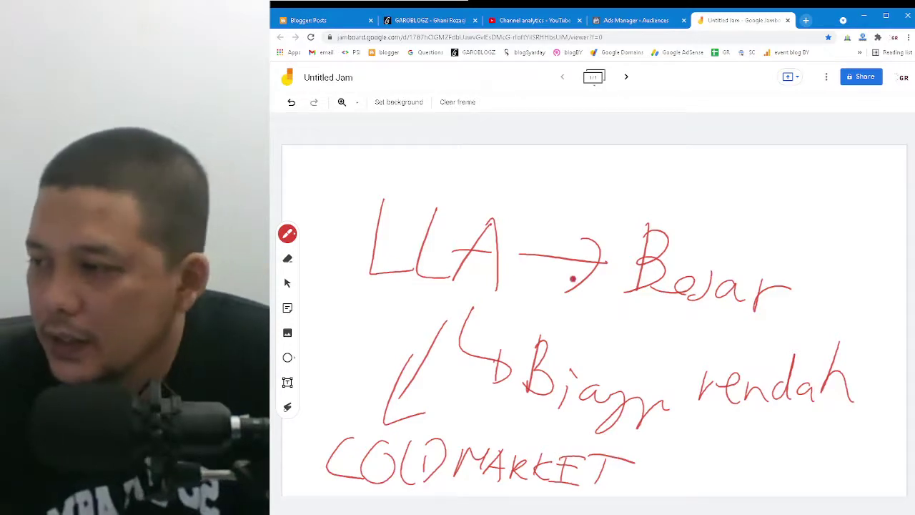
# Step: Switch to the GAROBLOGZ blog and look through its list of recent articles
pyautogui.click(428, 20)
pyautogui.scroll(-2, 534, 234)
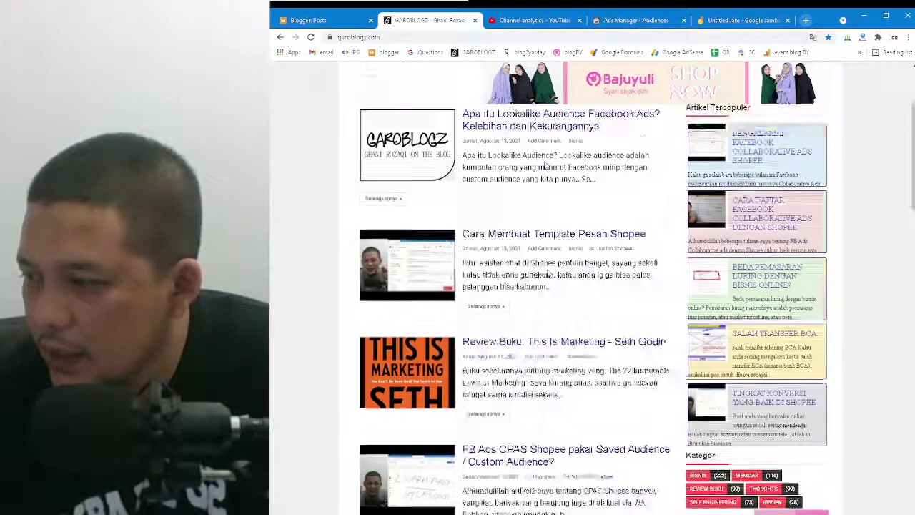